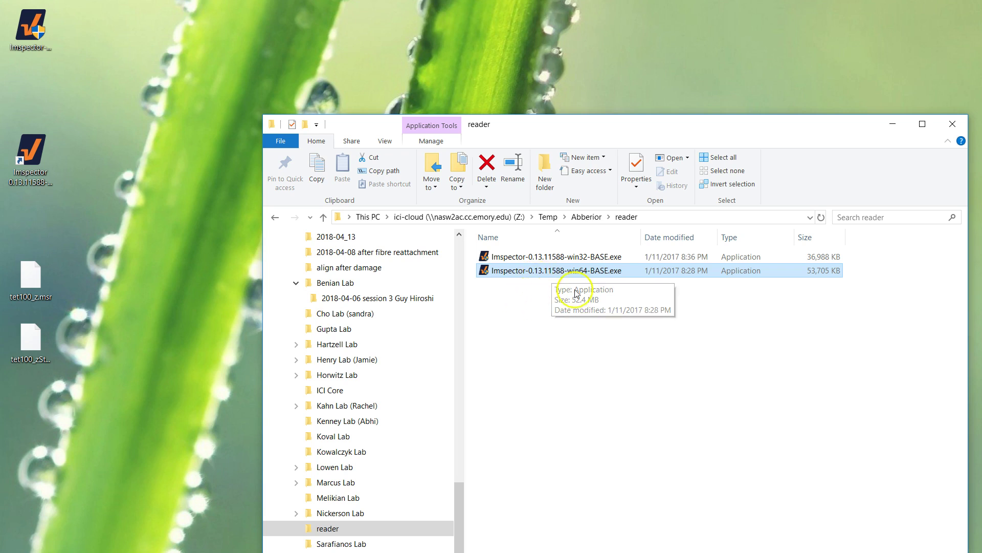
Step: Nudge the reader folder window, deselect the installer, and minimize the window to reveal the desktop
left_click_drag(621, 139, 628, 130)
left_click(523, 376)
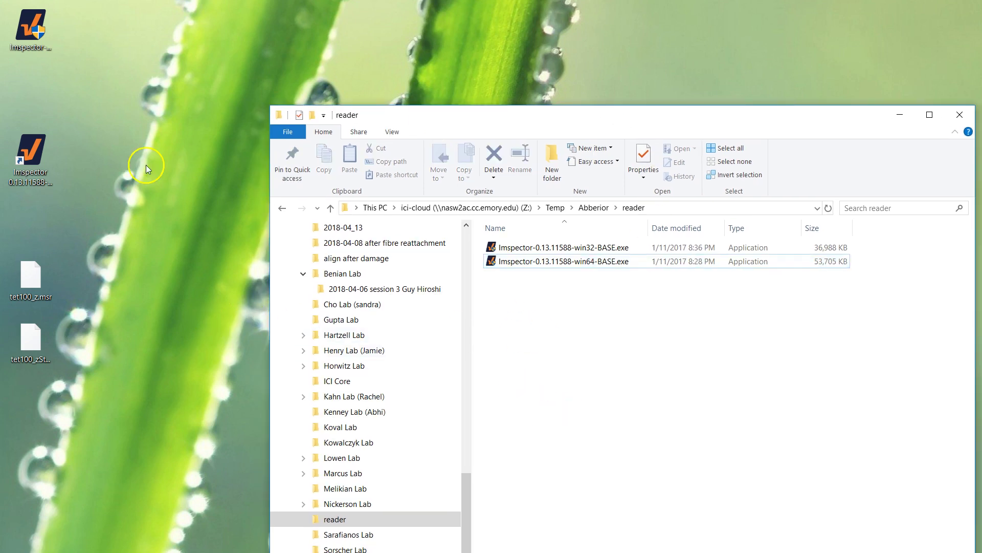
left_click(896, 114)
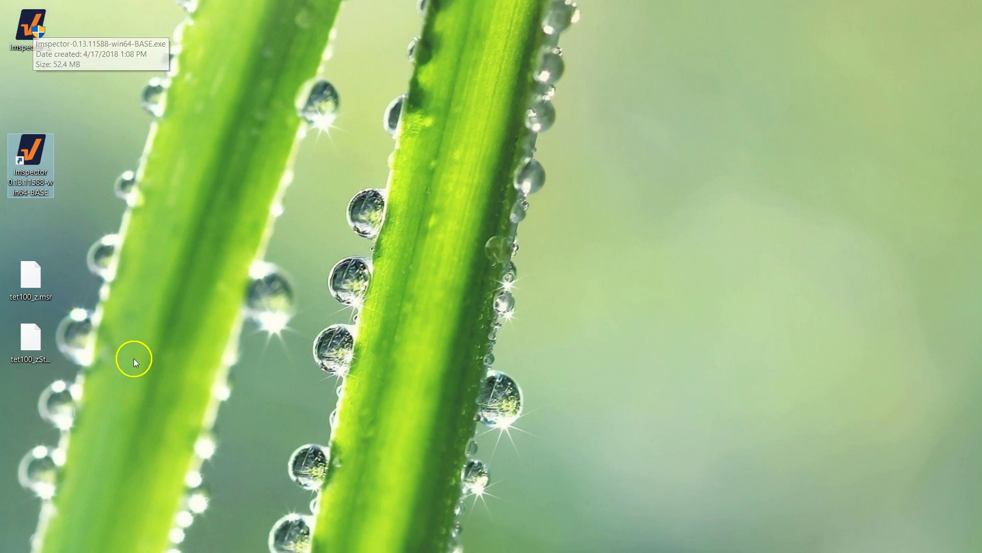
Step: Launch Imspector from its desktop shortcut and shift the Stack Display panel slightly left
double_click(37, 155)
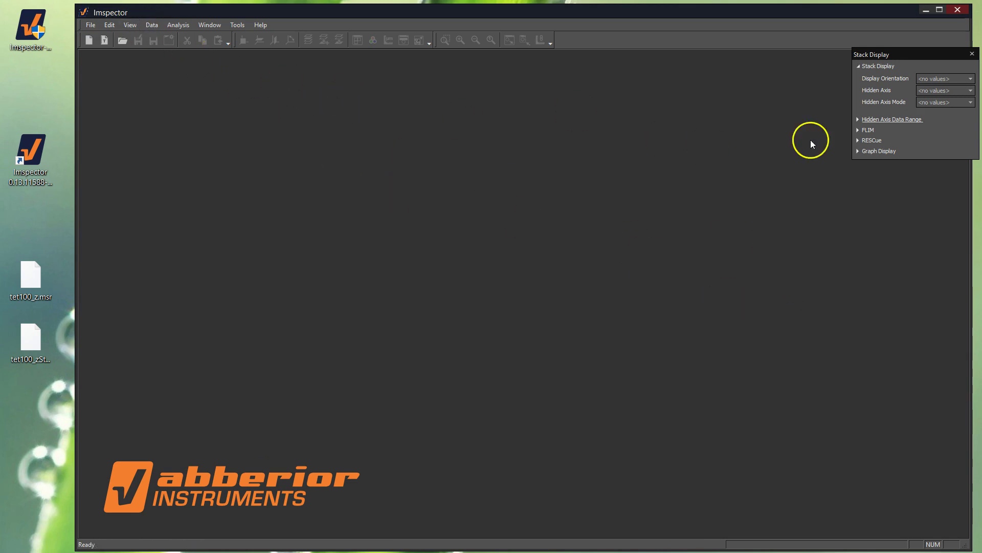
mouse_move(932, 54)
left_mouse_down()
mouse_move(865, 93)
mouse_move(914, 58)
left_mouse_up()
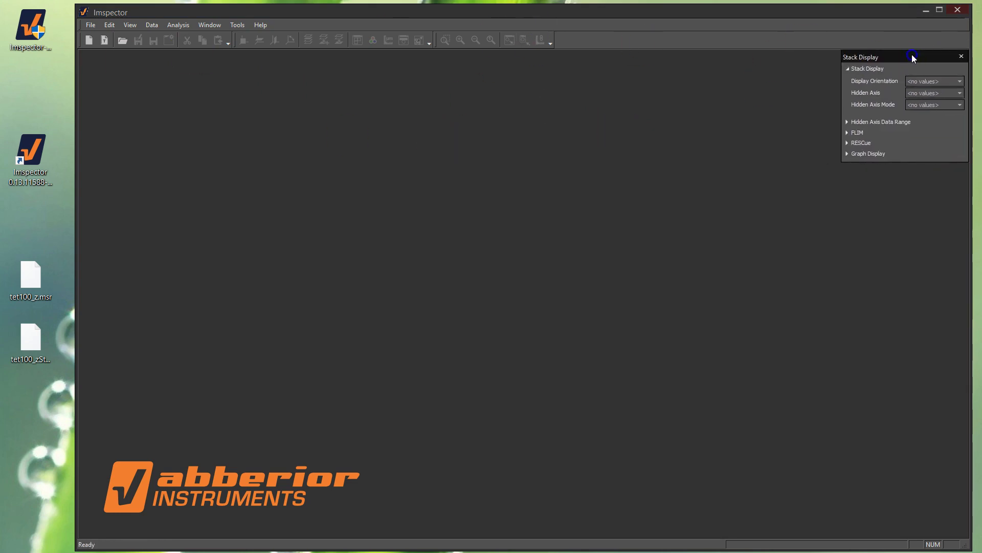
Step: Turn on the Configurations live dialog via Window > Live Dialogs and make its panel taller
left_click(205, 25)
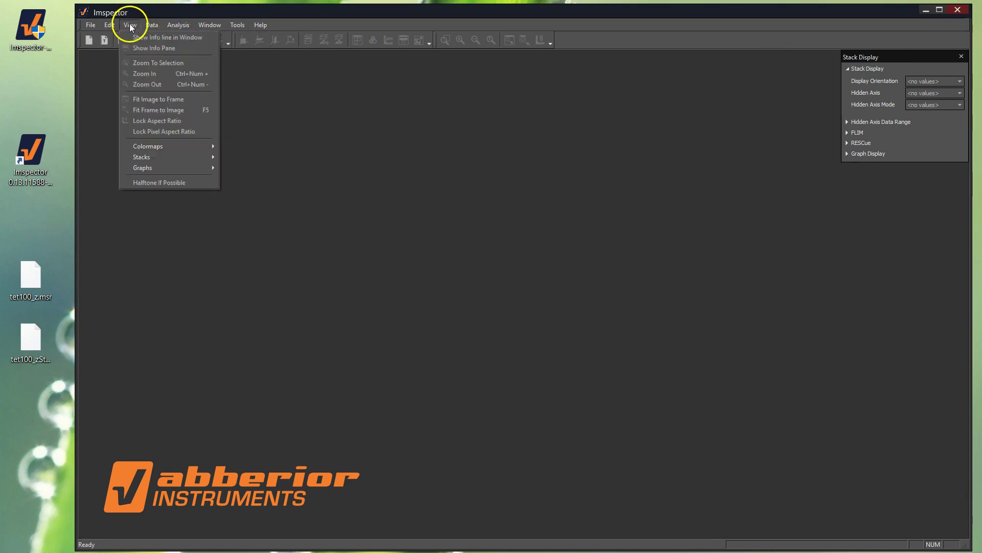
mouse_move(205, 25)
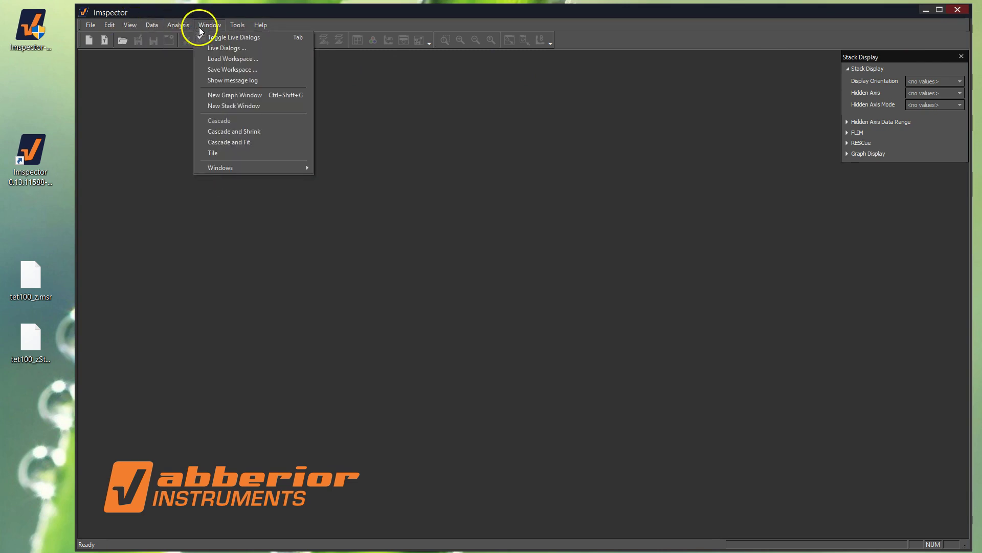
left_click(237, 49)
left_click(374, 176)
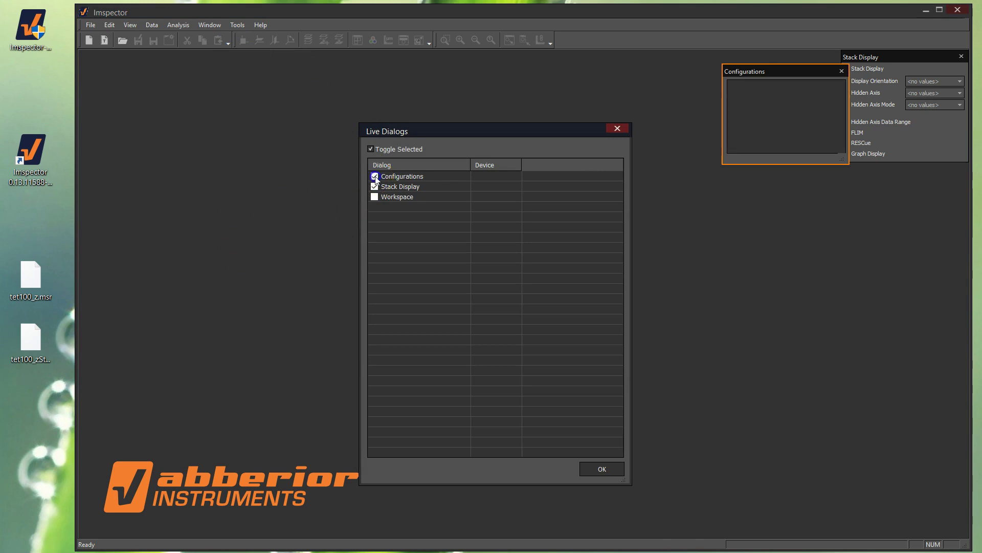
left_click(375, 197)
left_click(375, 197)
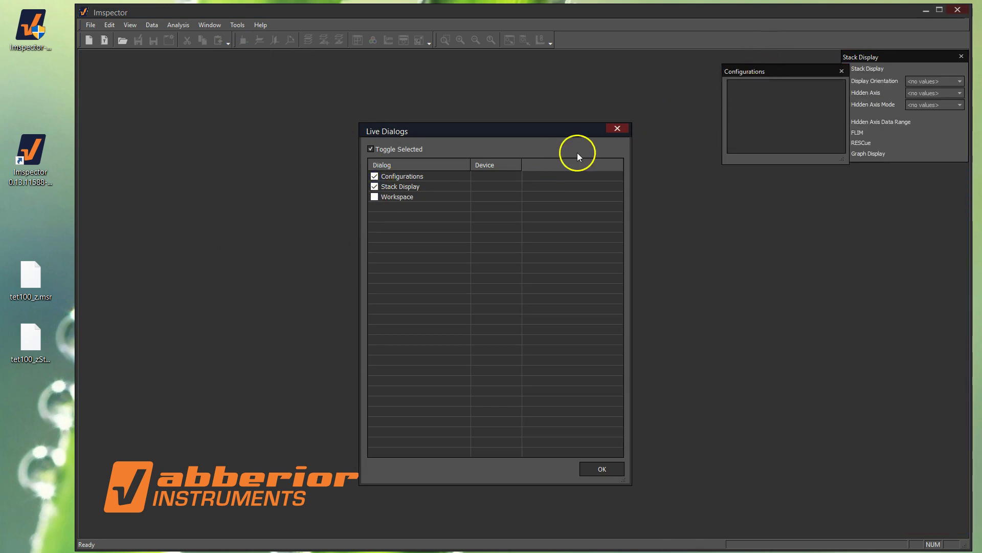
left_click(619, 129)
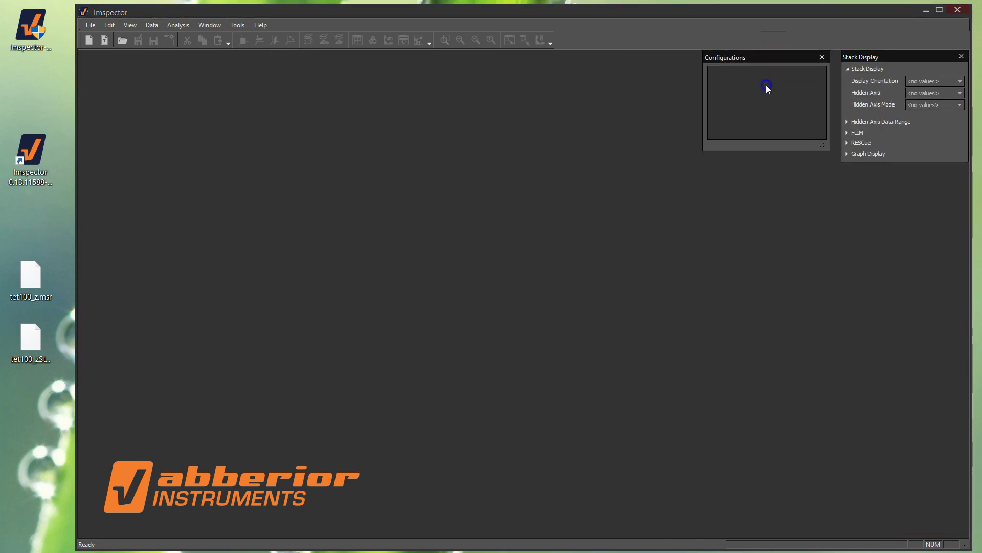
left_click_drag(802, 149, 793, 201)
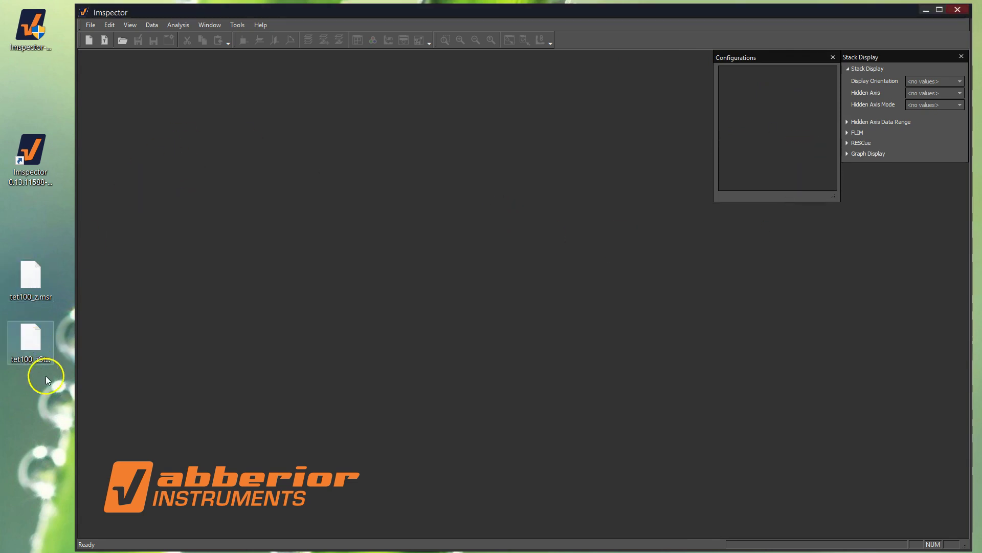
Step: Open tet100_zStack.msr from the desktop and bring the tet100_zStack:1 overview to the front
left_click(29, 350)
left_click(33, 276)
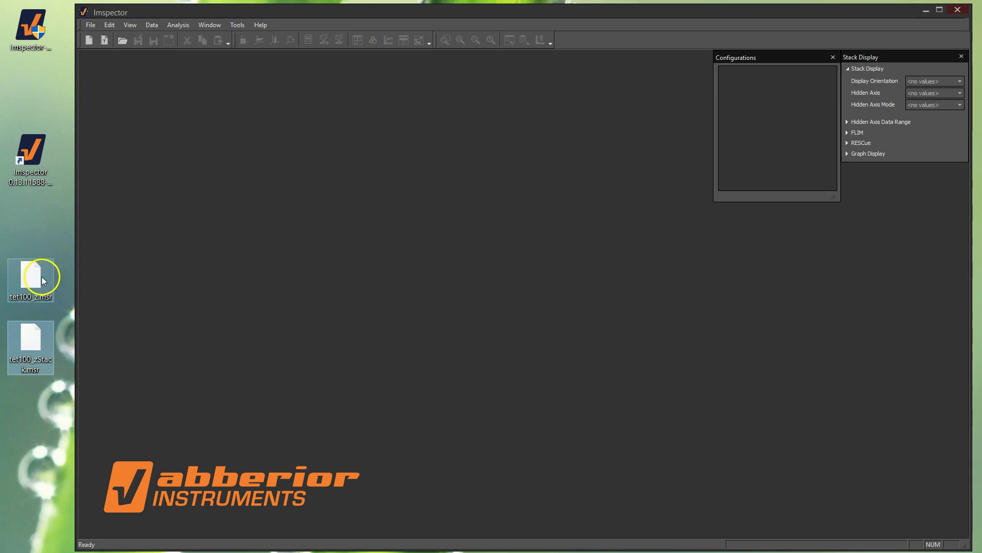
double_click(29, 342)
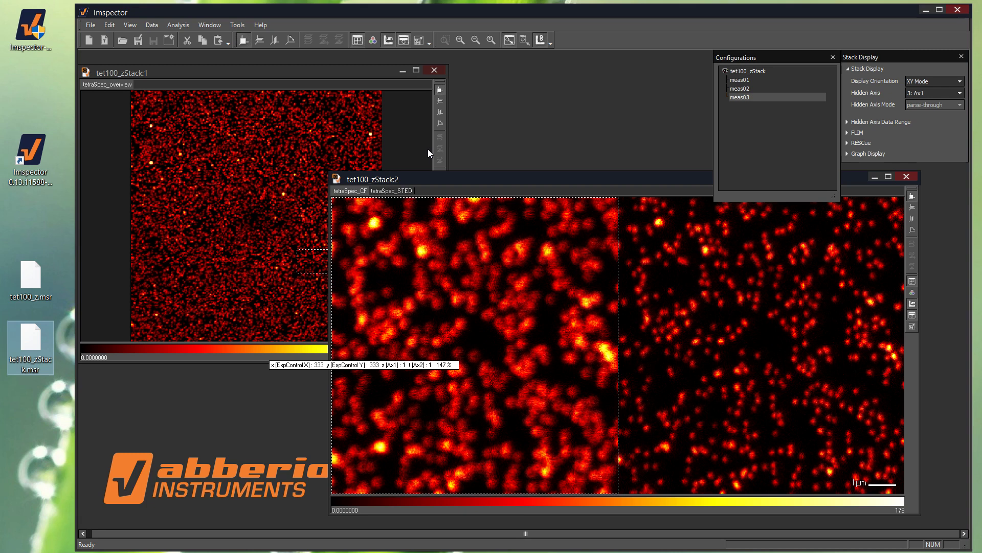
left_click_drag(155, 75, 162, 71)
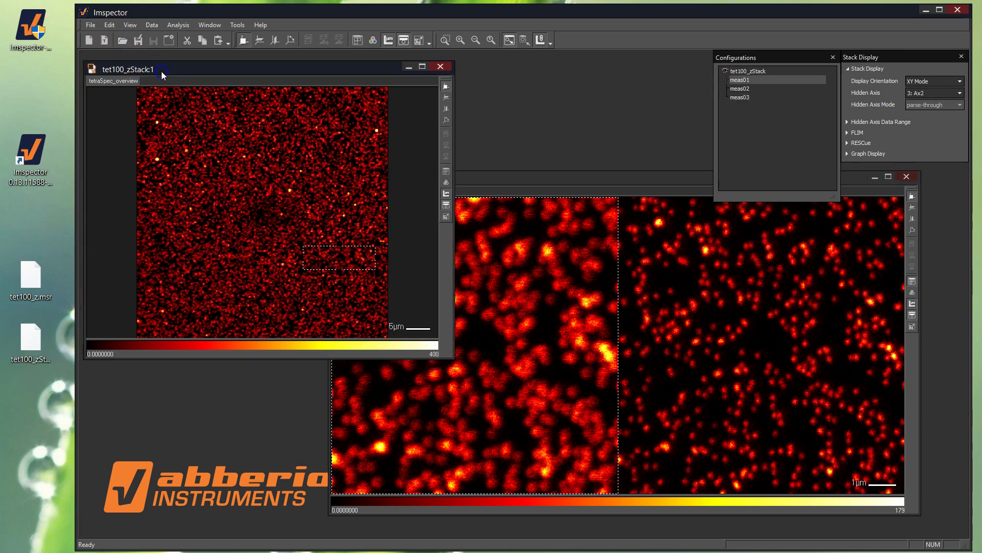
Step: Bring tet100_zStack:2 to the front, keeping the tetraSpec_CF stack name unchanged
left_click(507, 185)
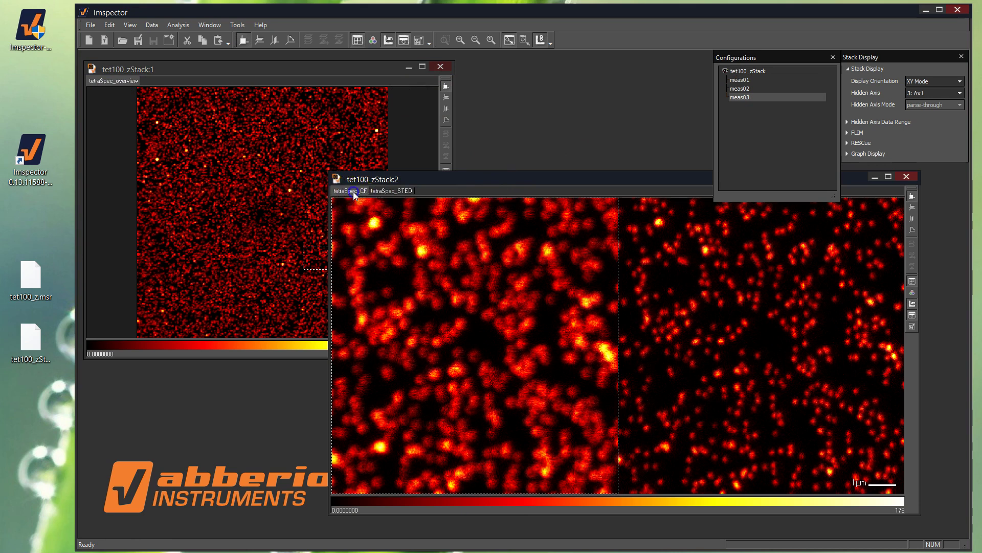
double_click(343, 191)
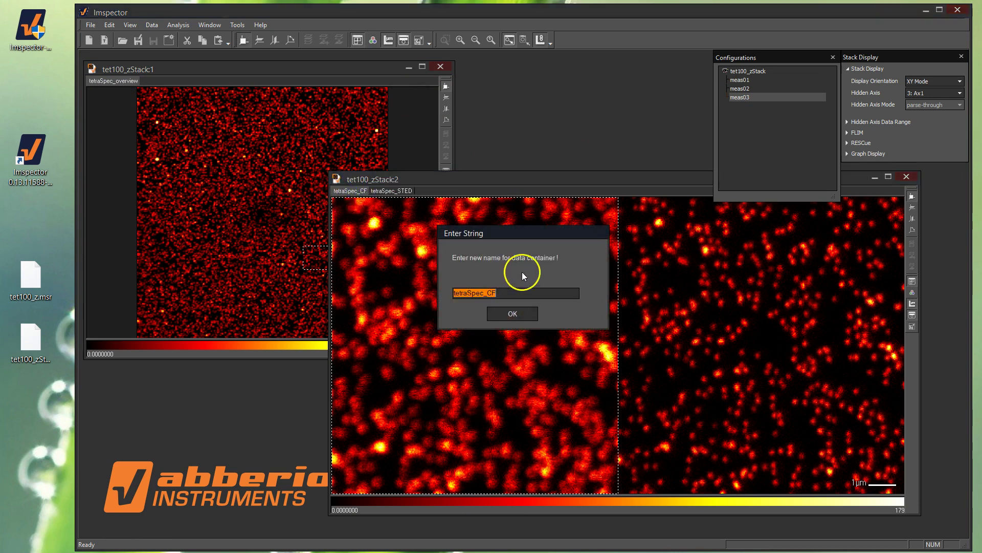
left_click(512, 313)
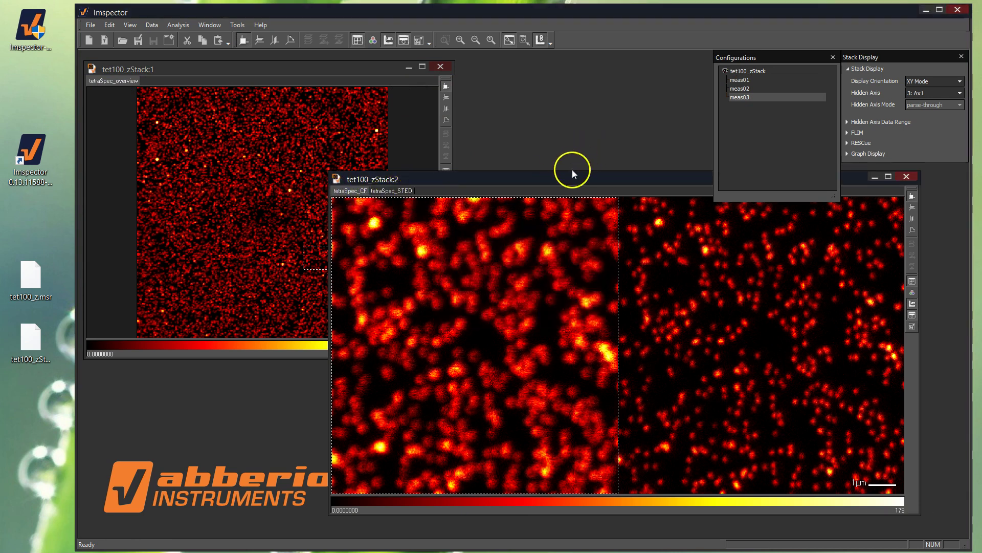
Step: Move the tet100_zStack:2 window left over the overview and read pixel values in the image
left_click_drag(487, 184, 314, 196)
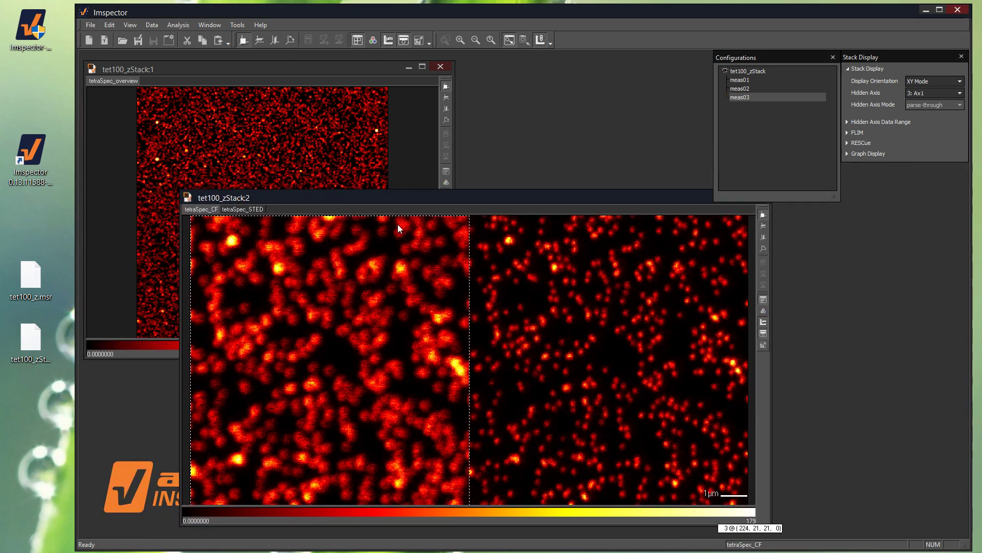
left_click(606, 371)
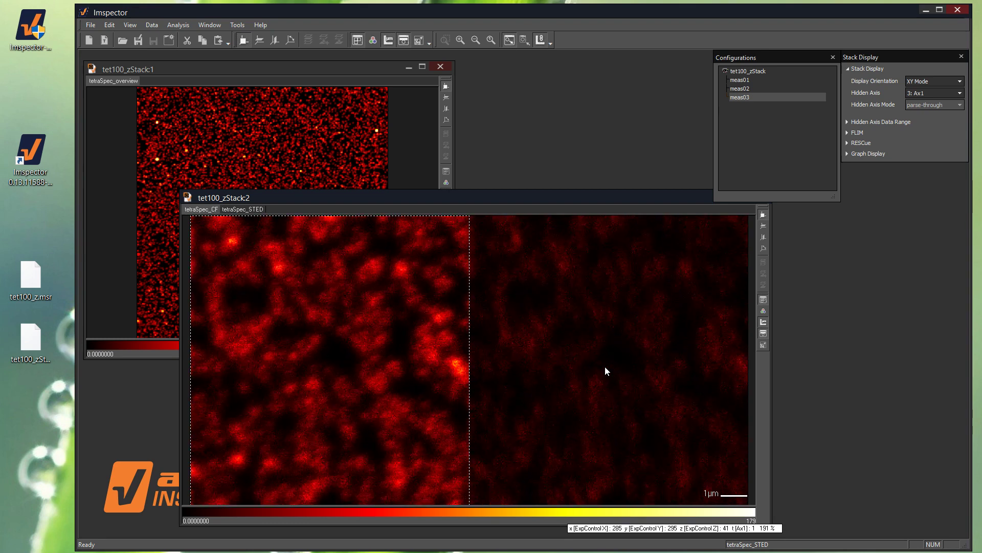
left_click_drag(606, 367, 649, 339)
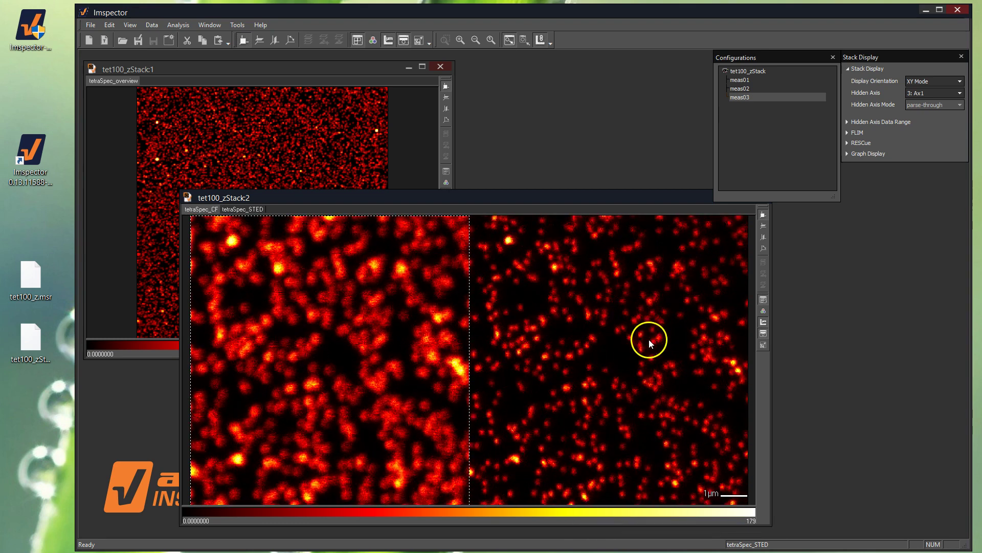
left_click(762, 226)
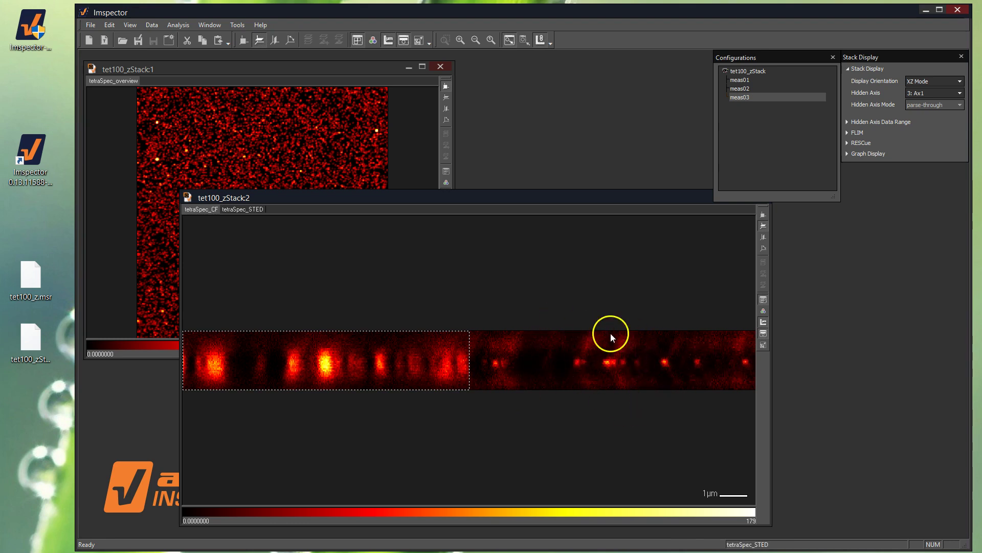
left_click_drag(559, 198, 588, 186)
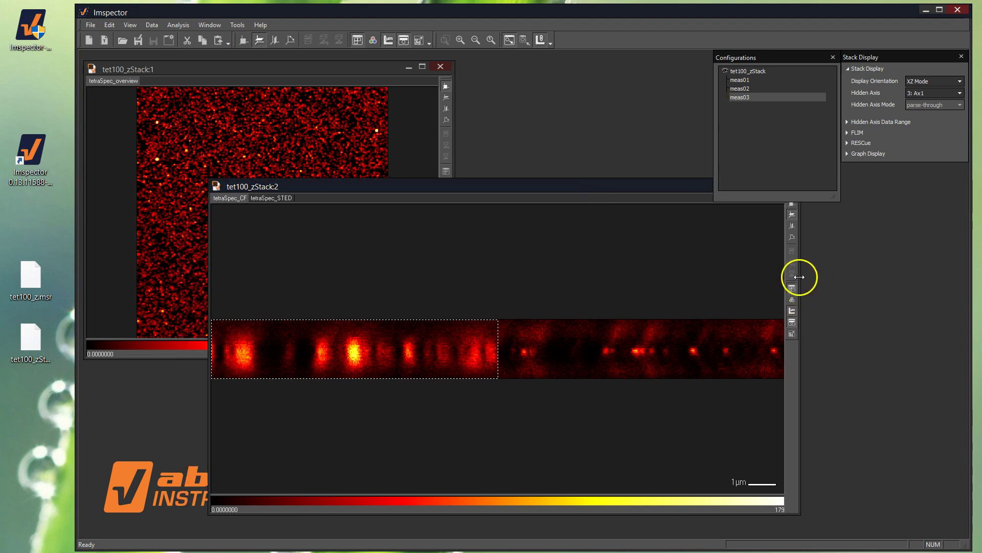
left_click_drag(660, 187, 608, 188)
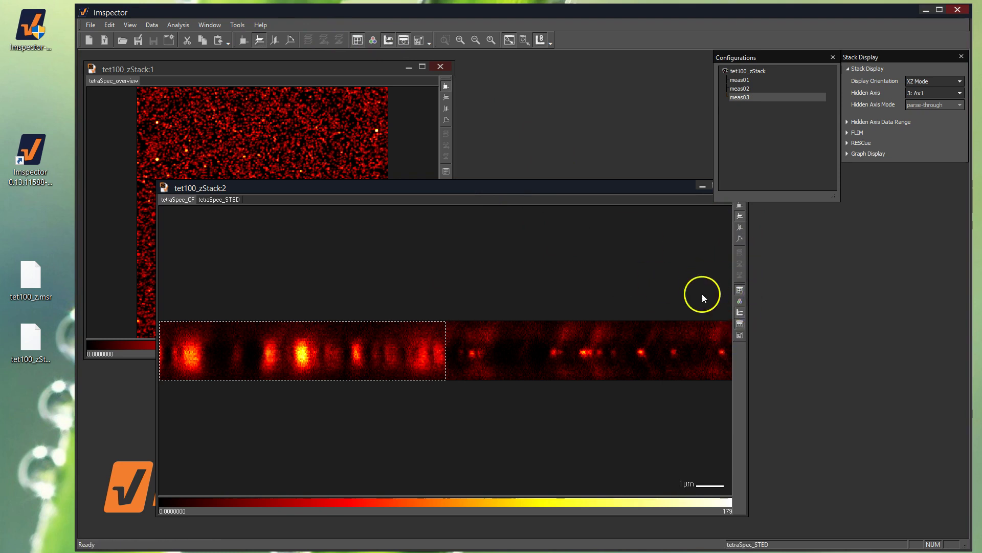
left_click(740, 206)
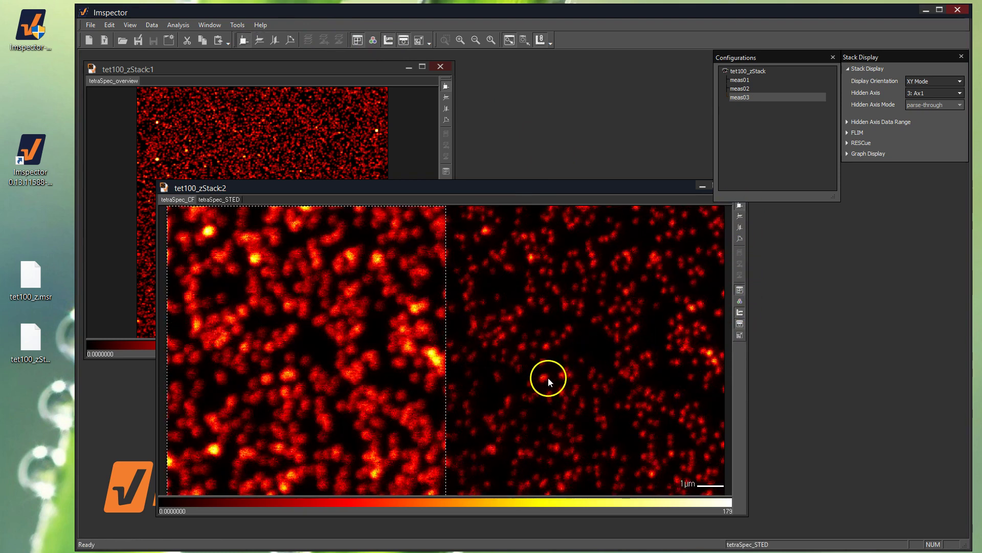
Step: Colour the confocal image red and STED green with RGBize, then select the STED image
left_click(740, 302)
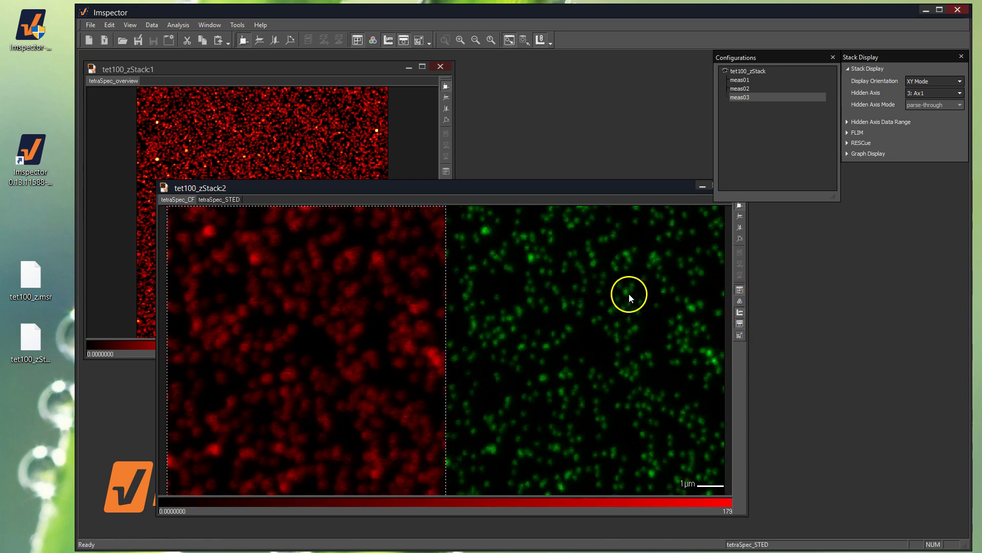
right_click(559, 502)
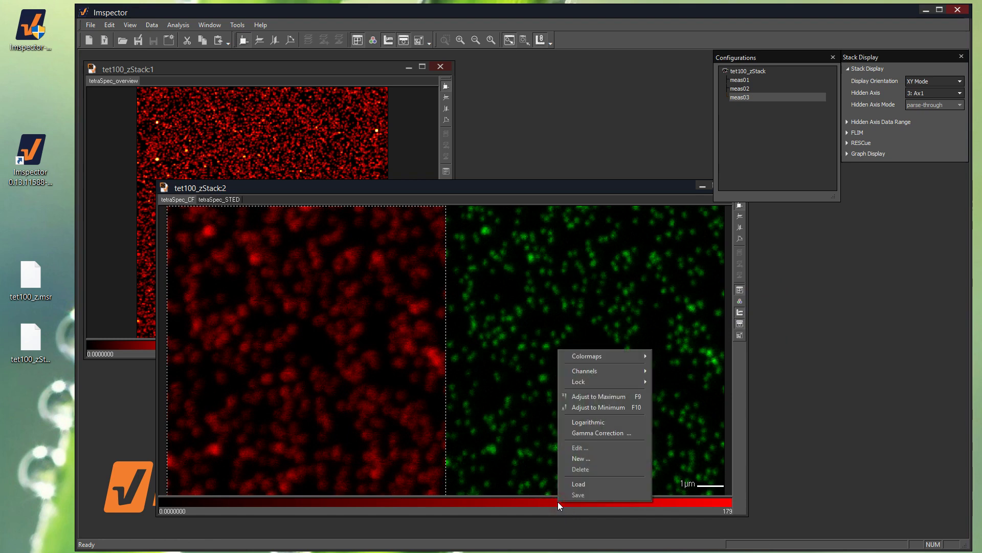
left_click(498, 434)
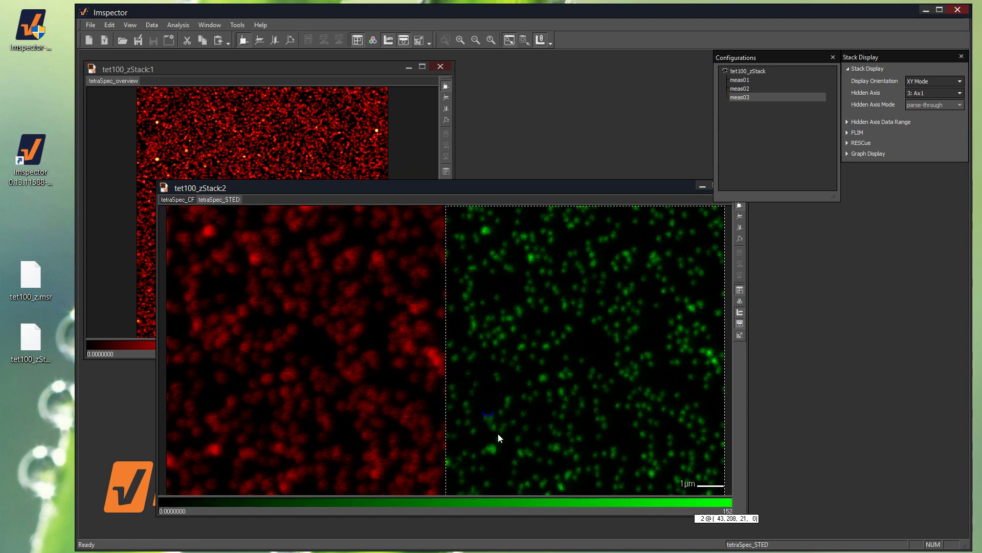
Step: Adjust the STED colour scale to its maximum and mark a small region for a histogram
right_click(528, 499)
mouse_move(545, 502)
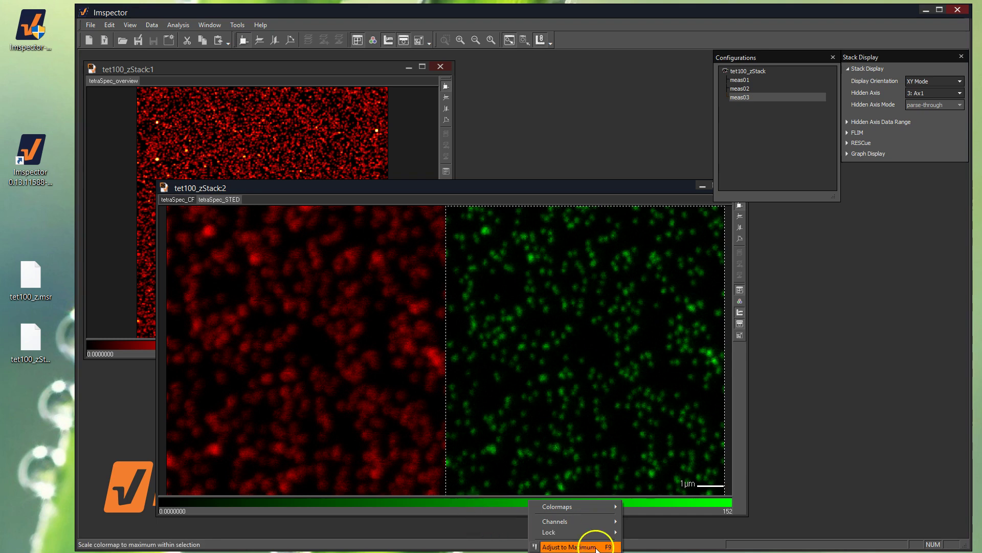
left_click(611, 547)
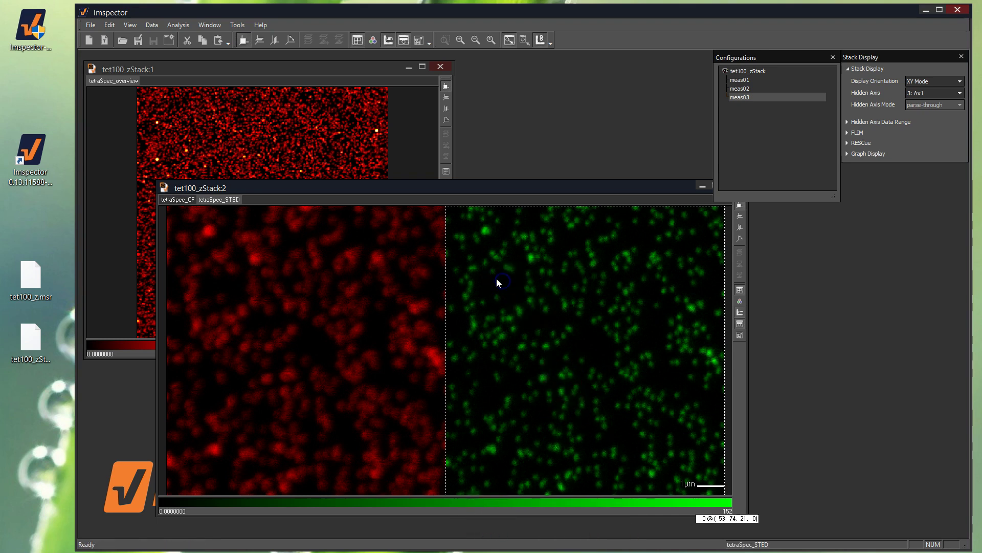
left_click_drag(487, 274, 509, 292)
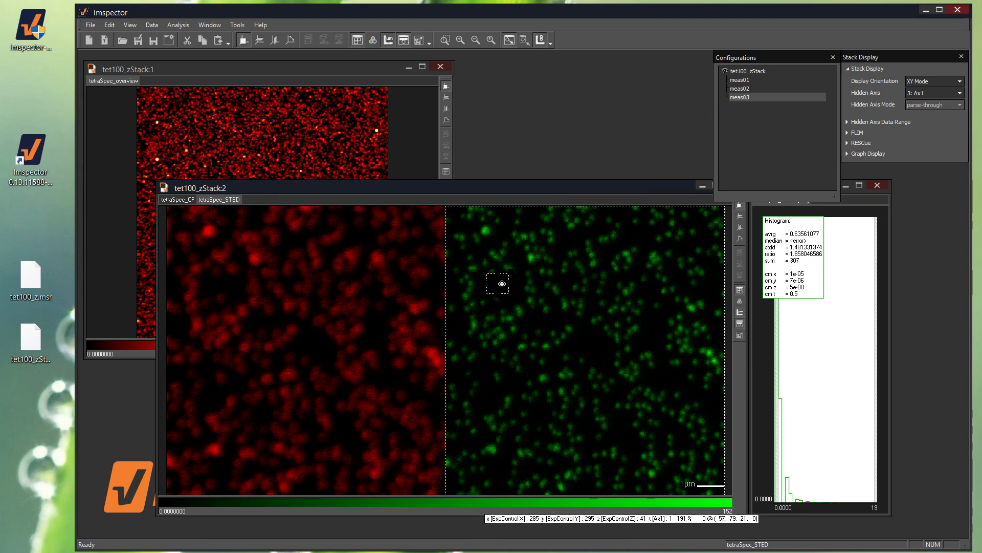
Step: Draw histogram regions on the STED image around single beads at the top, right edge and centre
left_click_drag(502, 284, 614, 284)
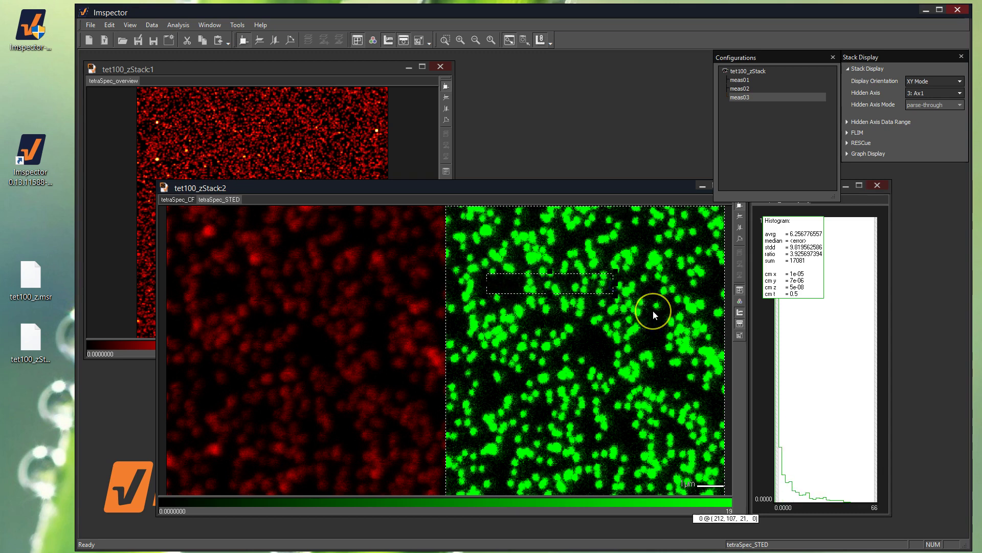
left_click_drag(550, 281, 595, 318)
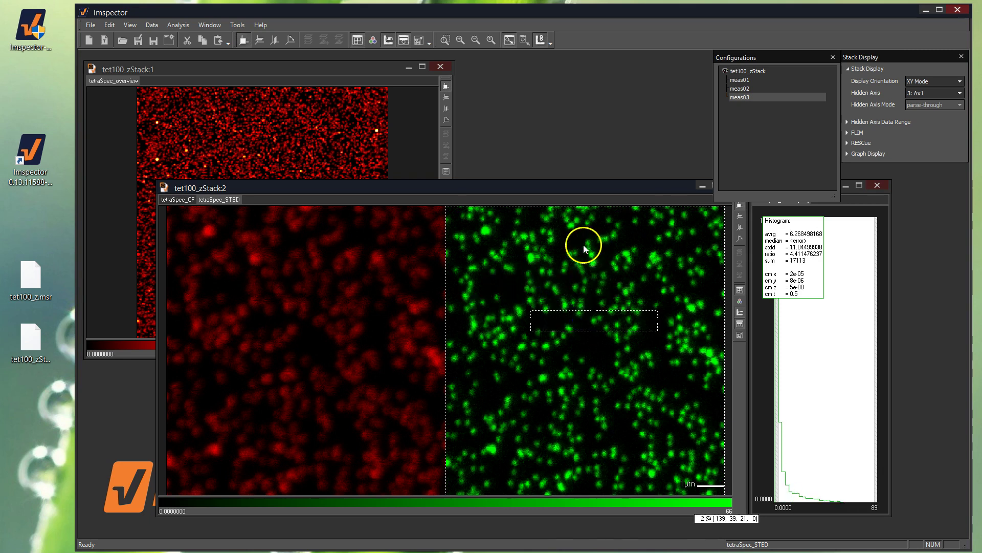
left_click_drag(579, 243, 607, 269)
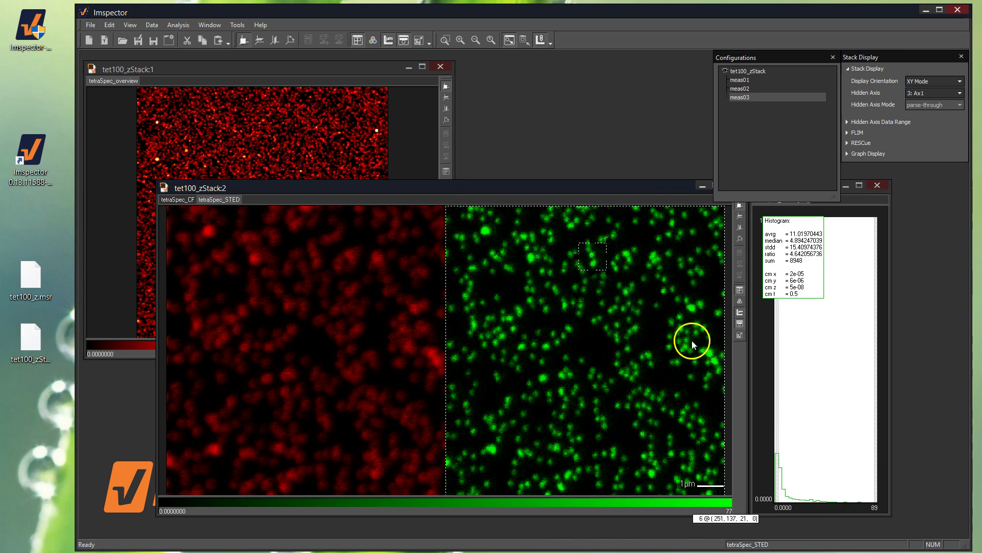
left_click_drag(704, 346, 715, 360)
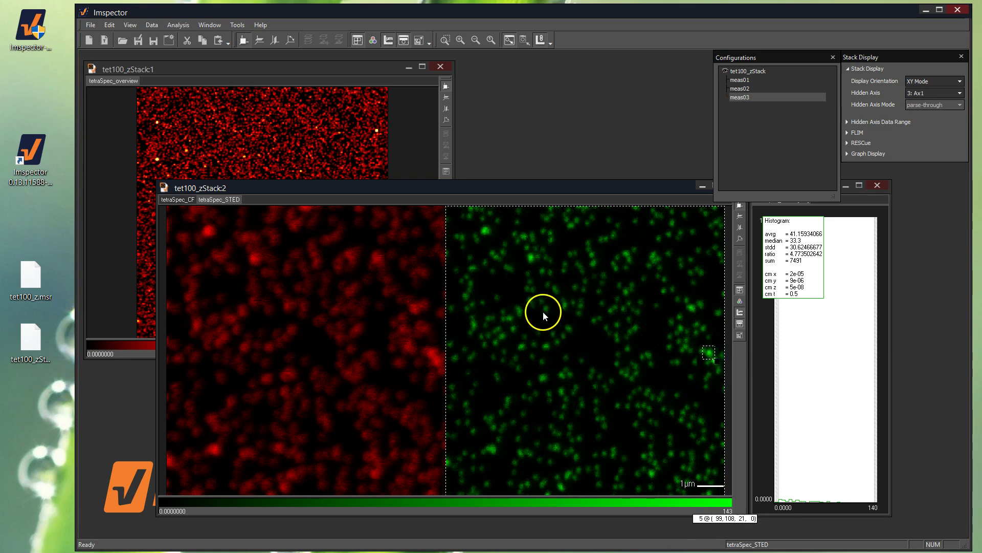
left_click_drag(537, 294, 548, 307)
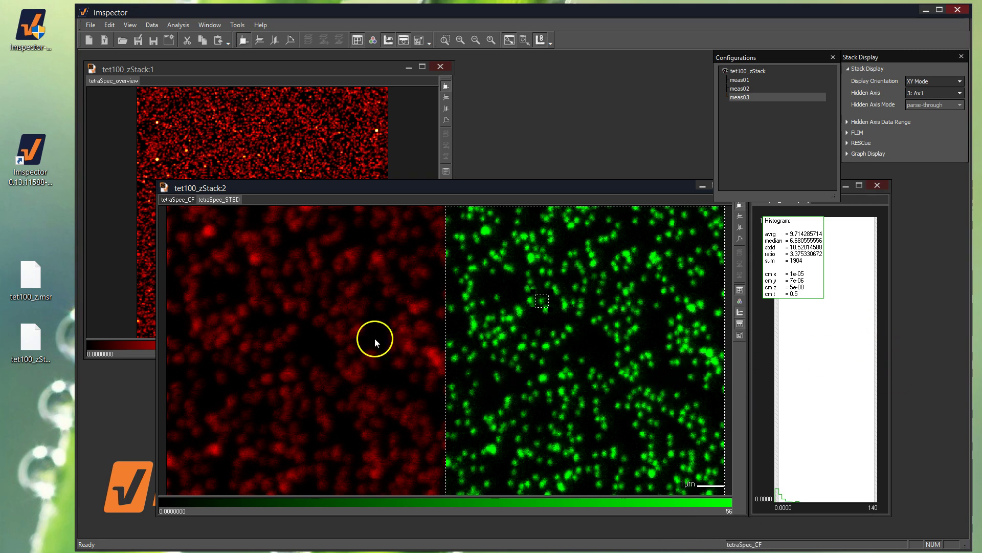
Step: Measure a larger confocal region, then a STED region giving avg 11.307 and sum 17368
left_click(286, 342)
left_click_drag(271, 321, 303, 347)
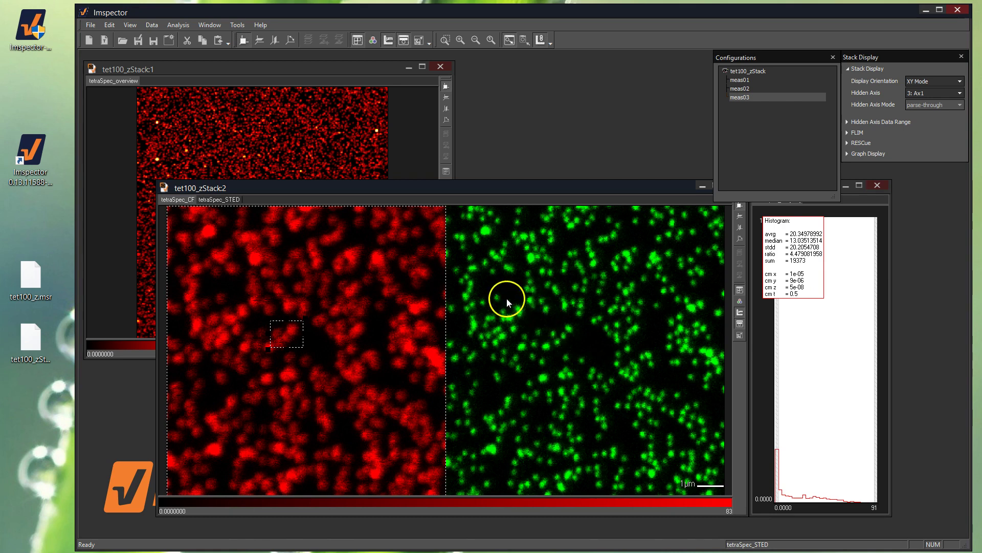
left_click_drag(489, 289, 521, 336)
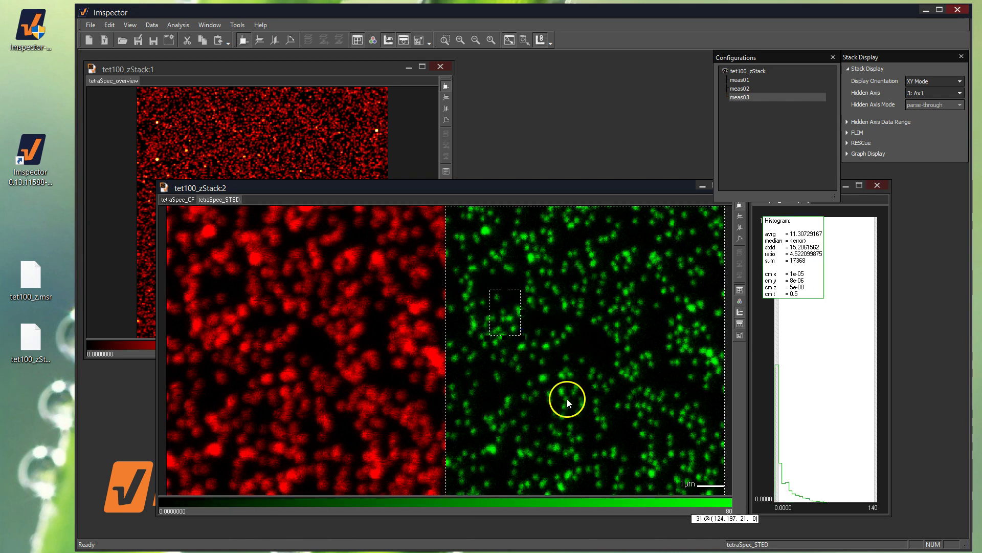
Step: Merge the red confocal and green STED channels into one composite overlay image
left_click(562, 297)
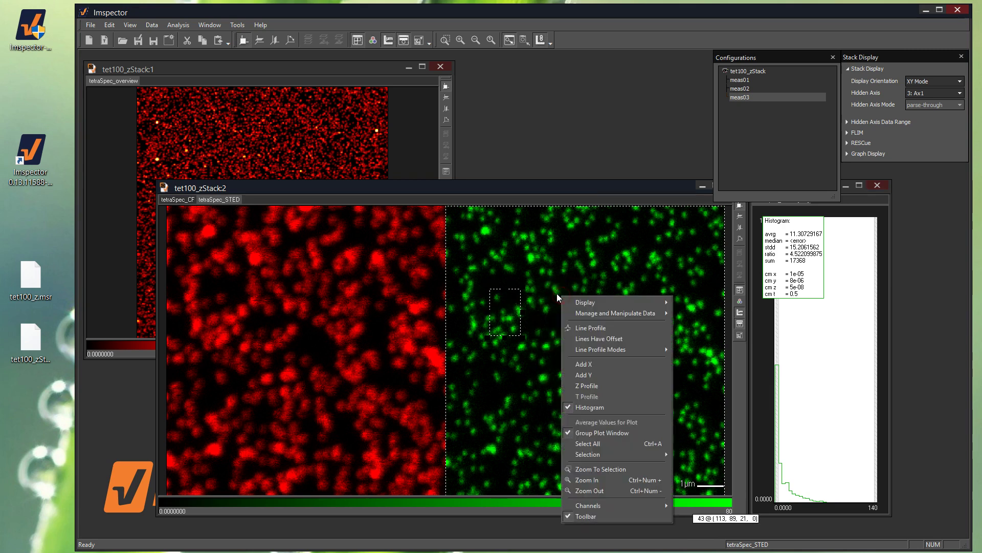
mouse_move(651, 504)
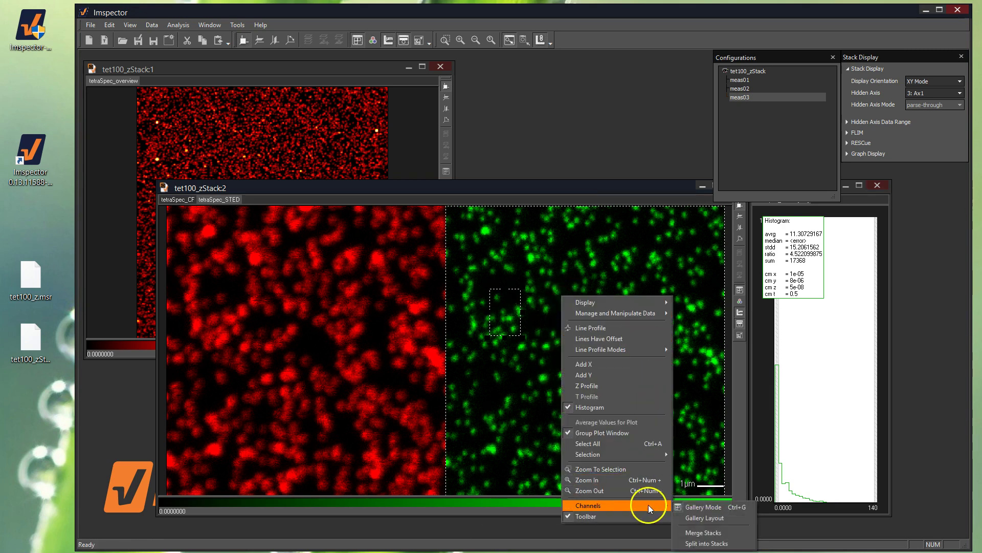
left_click(709, 507)
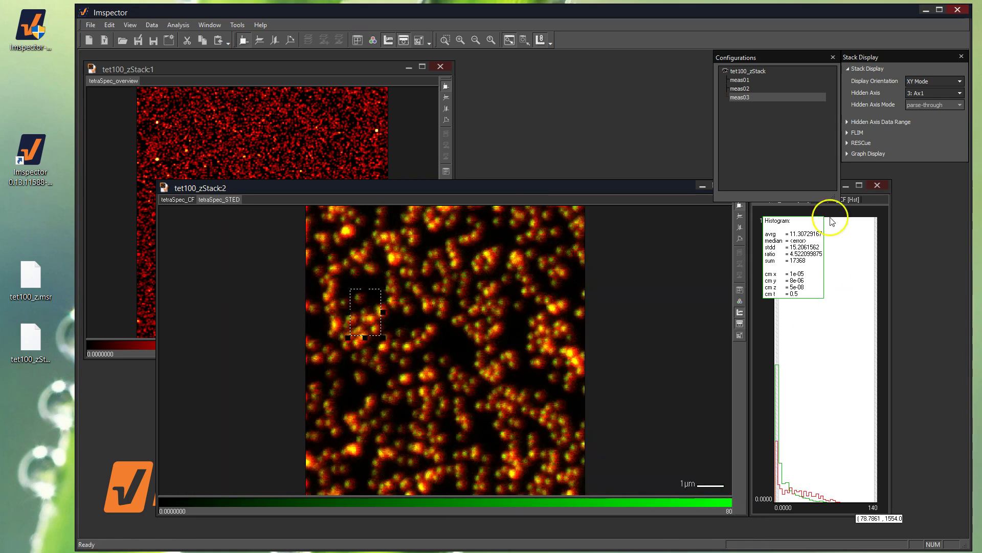
left_click_drag(792, 57, 688, 56)
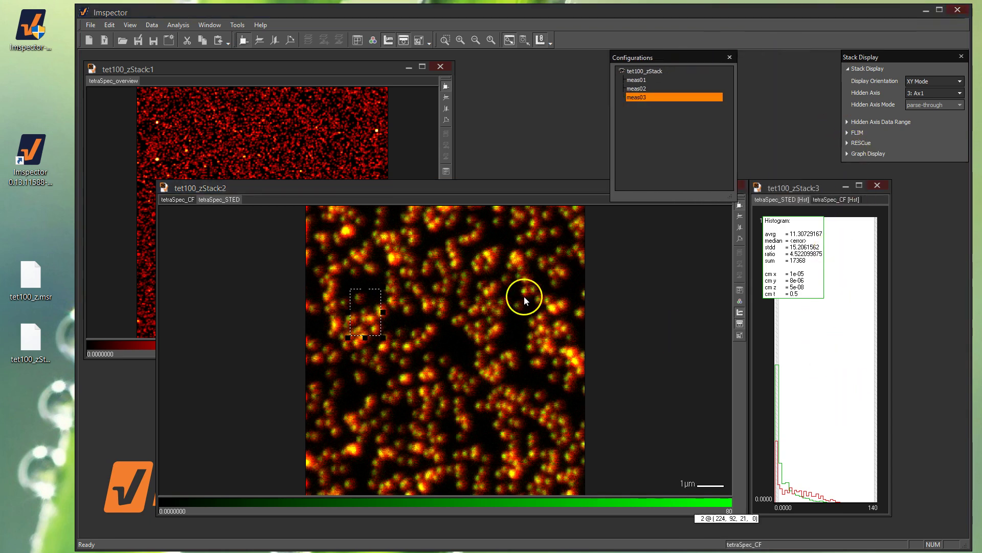
Step: Draw a larger region over the upper-right beads on the composite (avg 9.366, sum 42007)
right_click(498, 282)
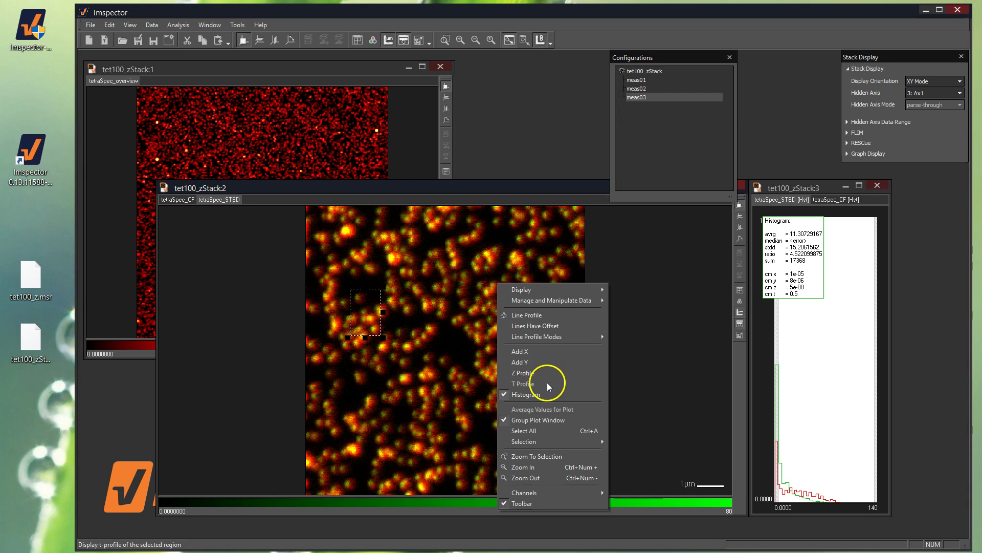
left_click(604, 253)
left_click_drag(441, 289, 473, 333)
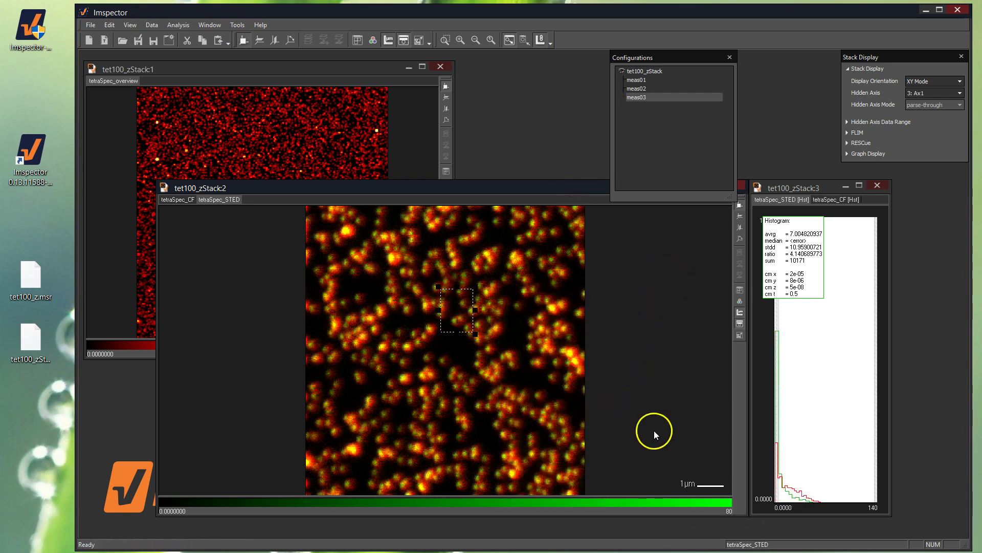
left_click_drag(486, 245, 555, 309)
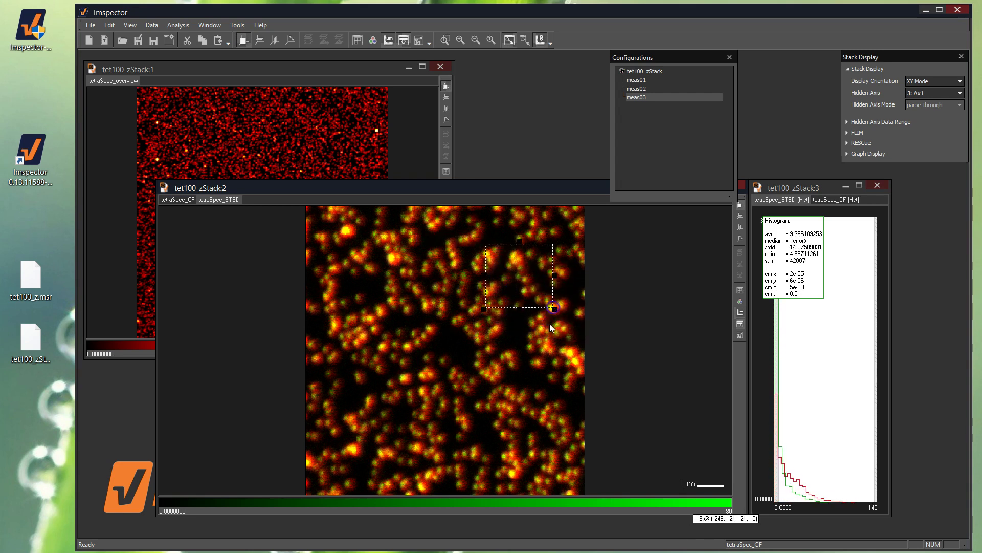
Step: Plot the Z profile of a tall narrow central region, then drag tet100_z.msr into Imspector
right_click(427, 280)
left_click(479, 364)
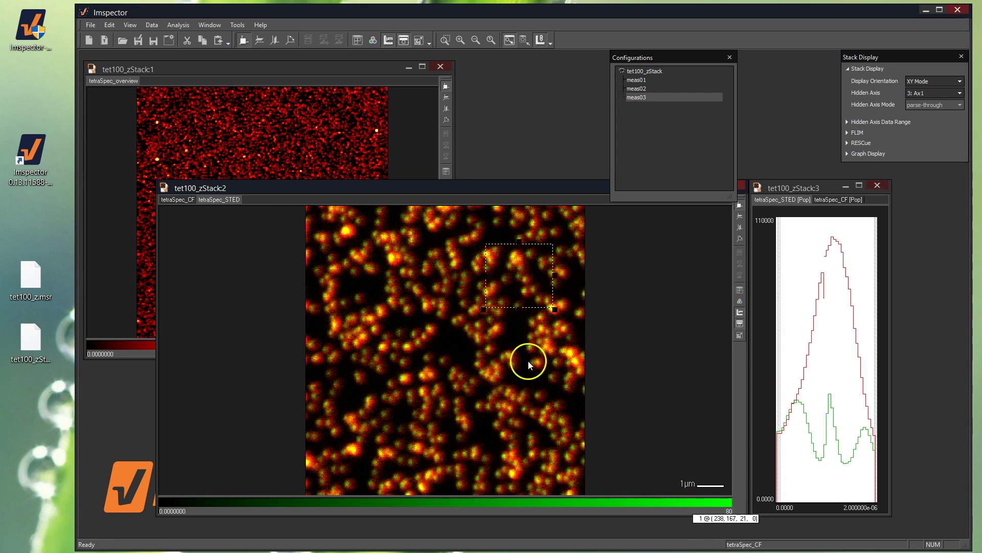
left_click_drag(388, 297, 428, 384)
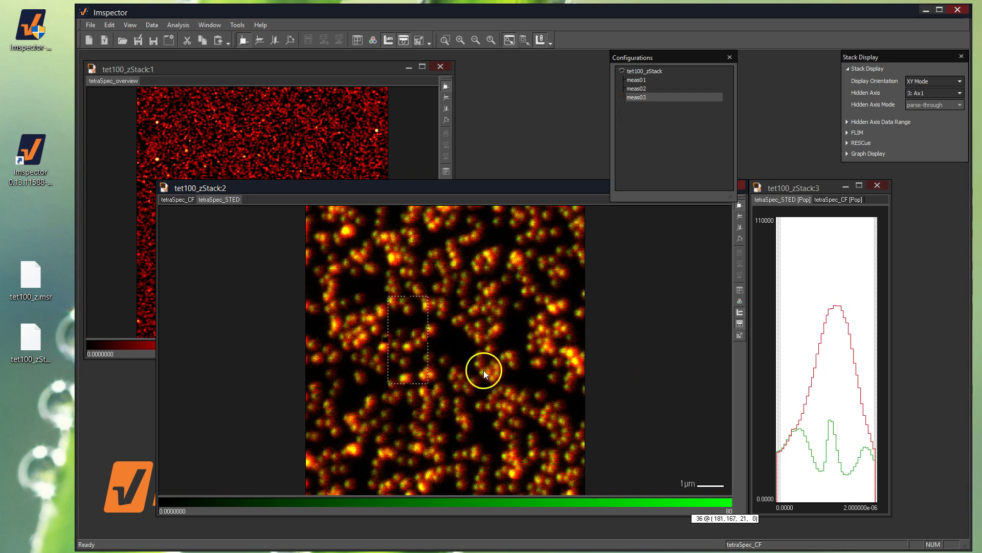
left_click_drag(489, 264, 501, 369)
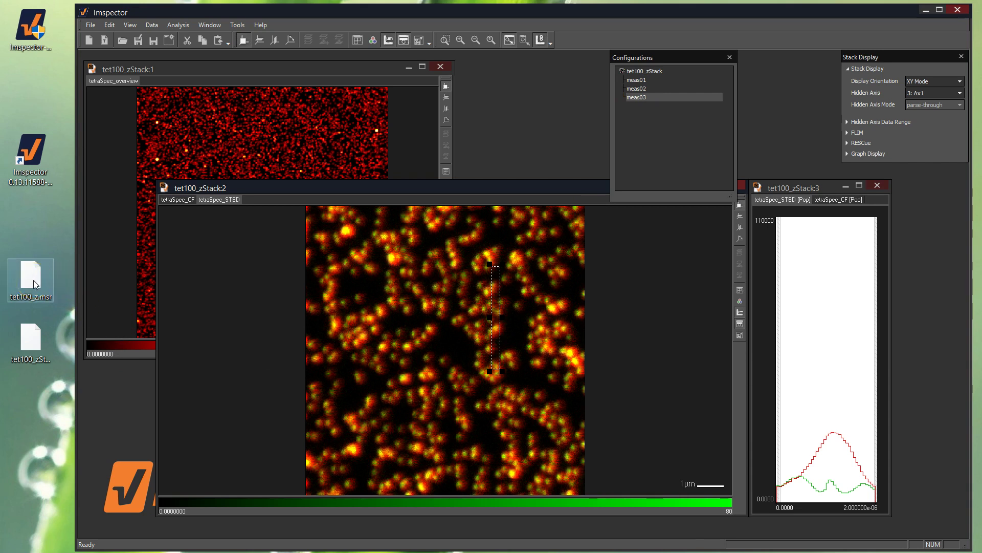
left_click_drag(35, 284, 739, 59)
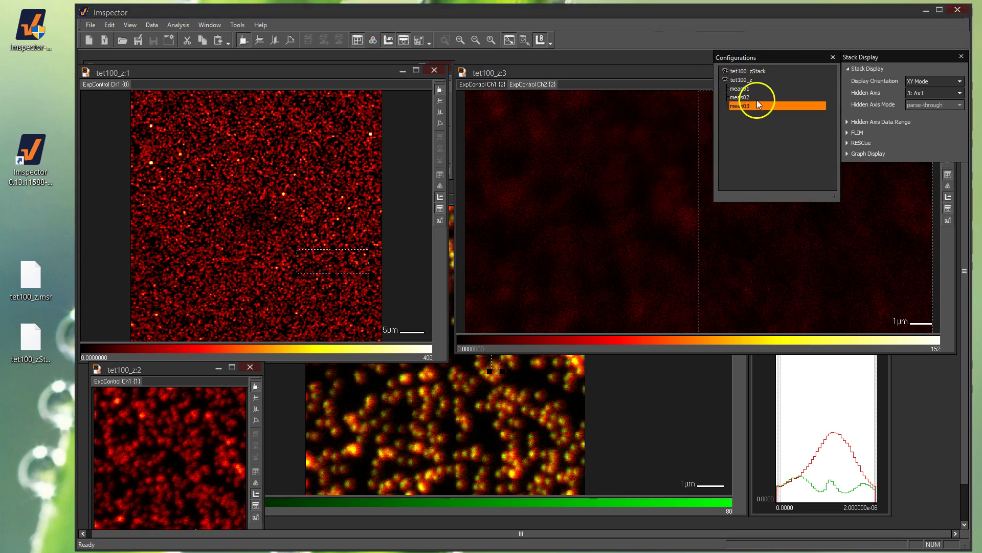
Step: Hide the tet100_z windows, show tet100_zStack again, and select meas01 with meas03 in Configurations
left_click(726, 70)
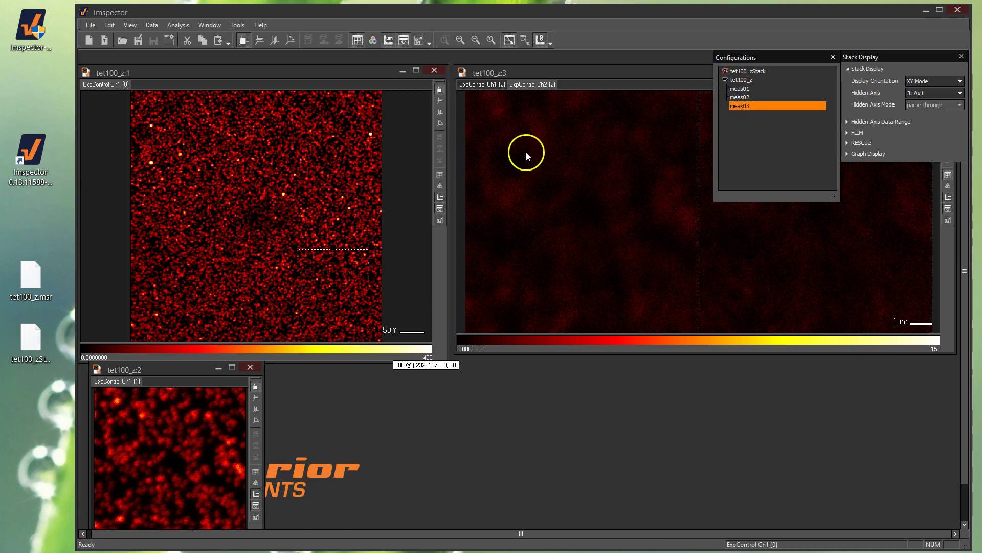
left_click(725, 78)
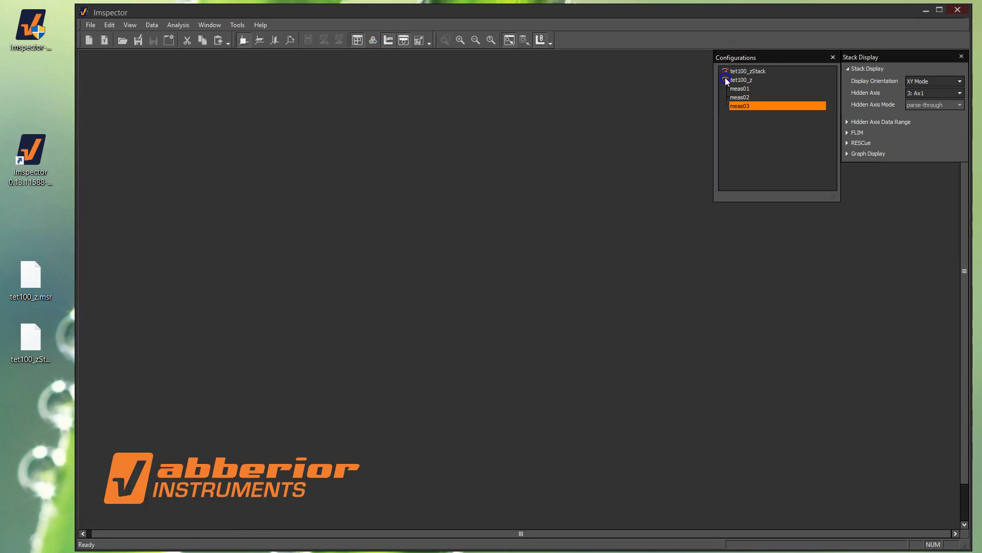
left_click(726, 71)
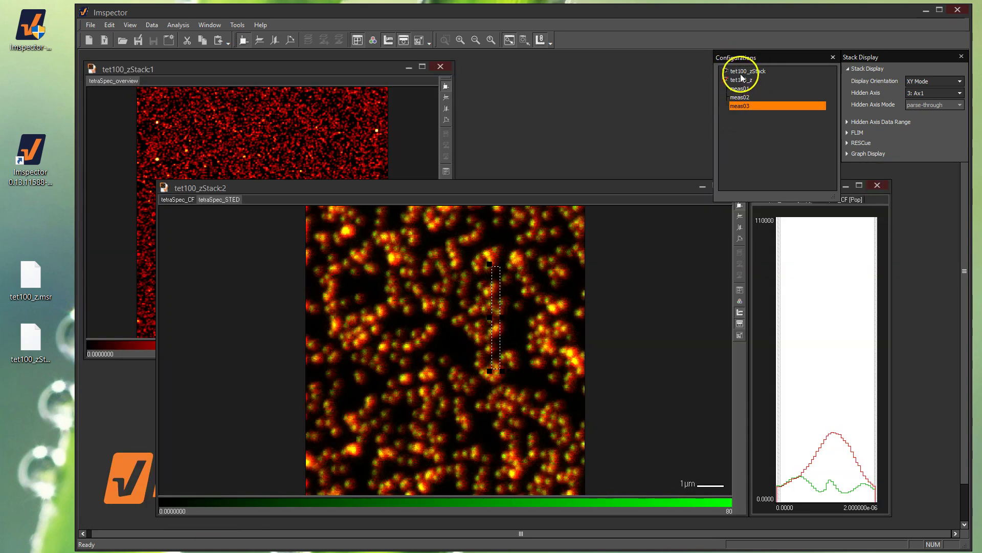
left_click(743, 89, "shift")
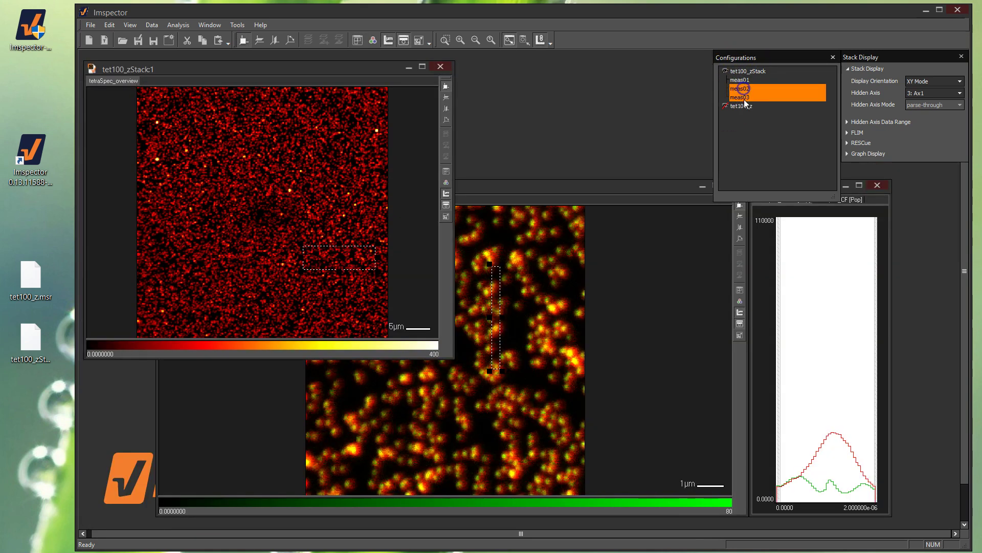
left_click(741, 89, "ctrl")
left_click(742, 80, "ctrl")
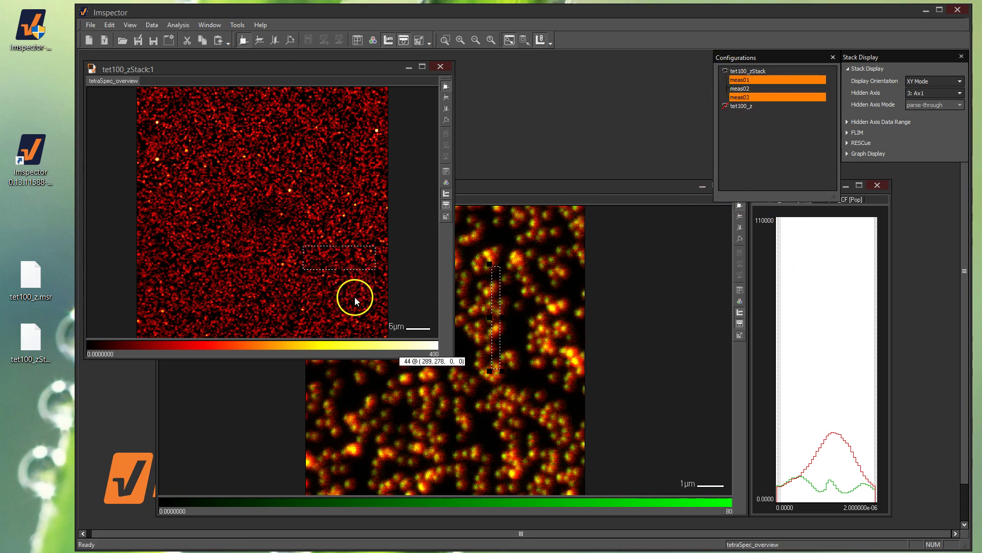
left_click(538, 189)
left_click_drag(538, 191, 506, 167)
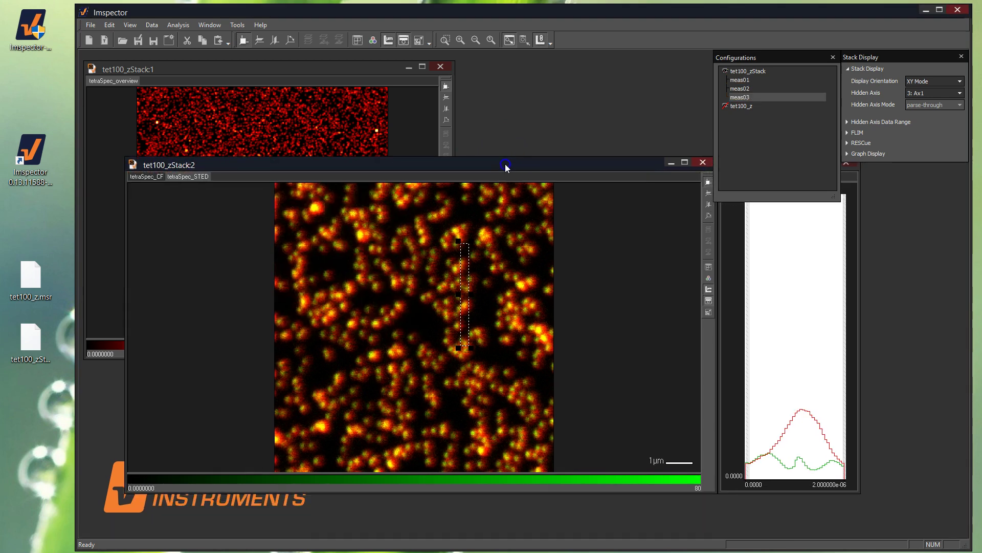
left_click(91, 25)
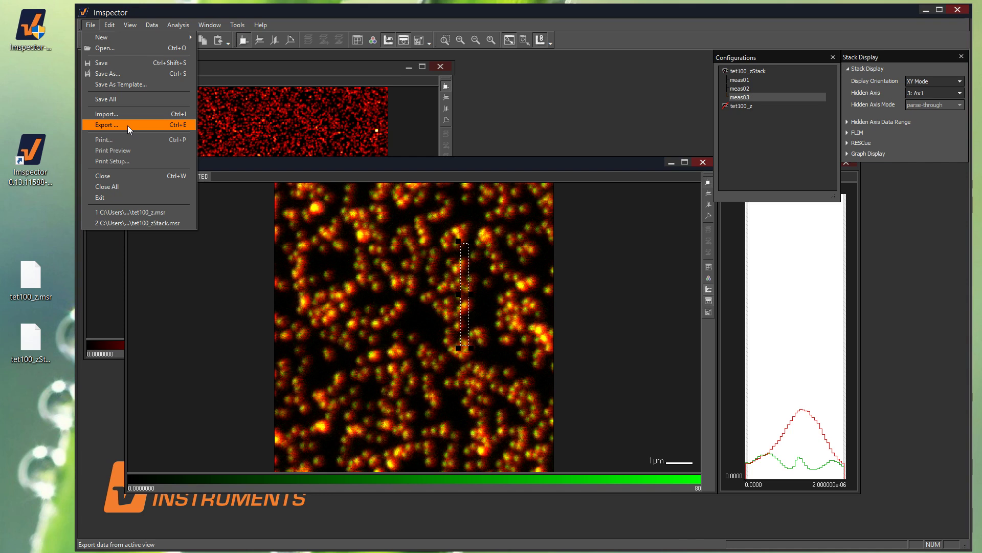
left_click(222, 64)
left_click(269, 24)
left_click(262, 24)
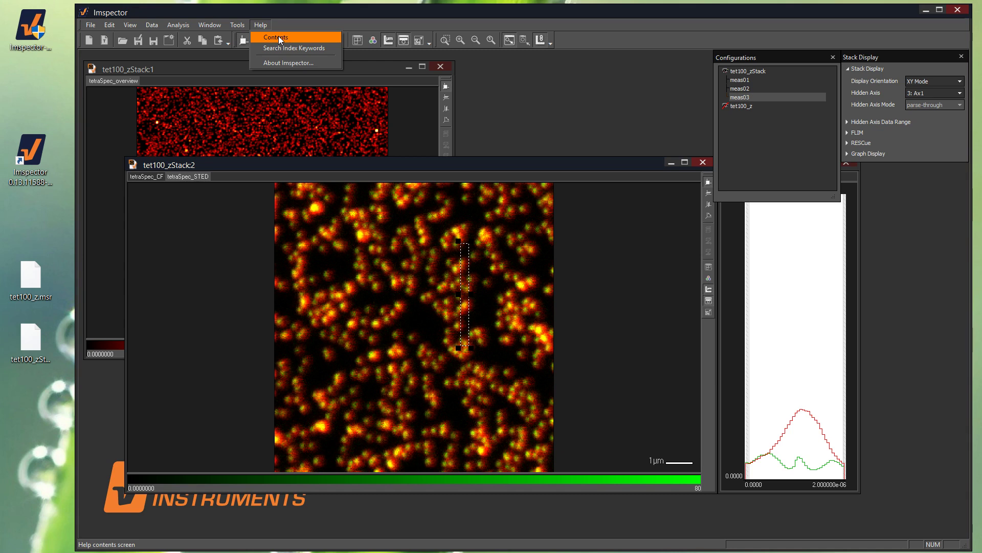
left_click(279, 36)
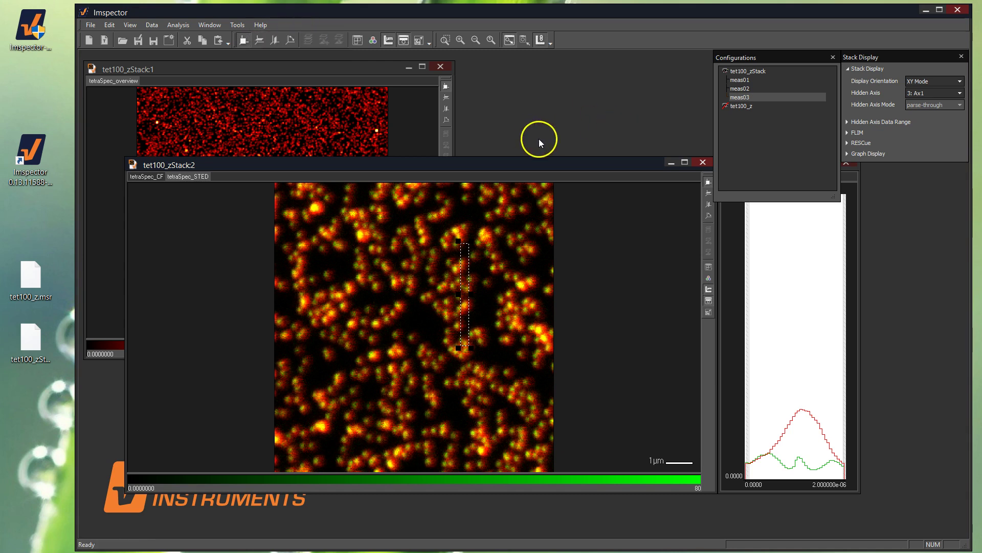
left_click_drag(546, 164, 517, 161)
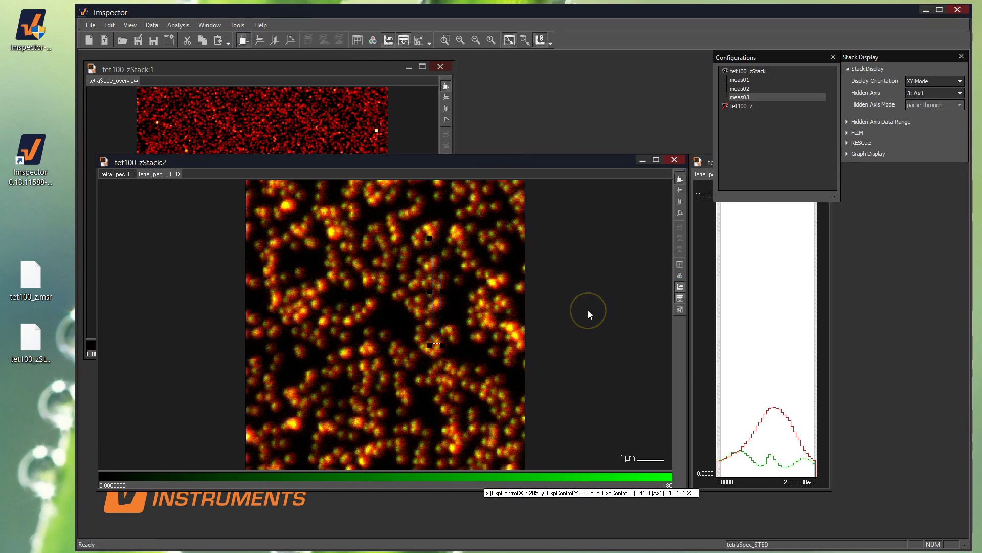